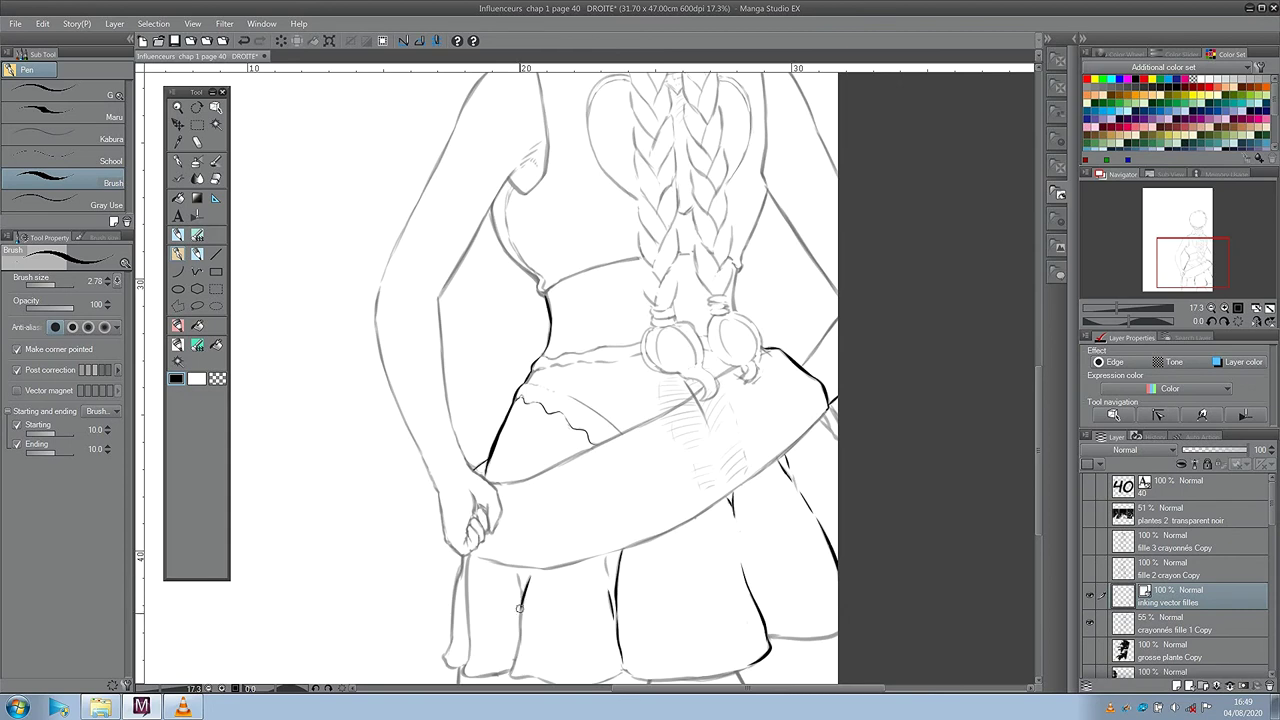
# Step: Ink the skirt's fold line, the lower edge of the wide hip band and the curved hem panels with the Brush pen
pyautogui.moveTo(521, 601); pyautogui.dragTo(517, 655)
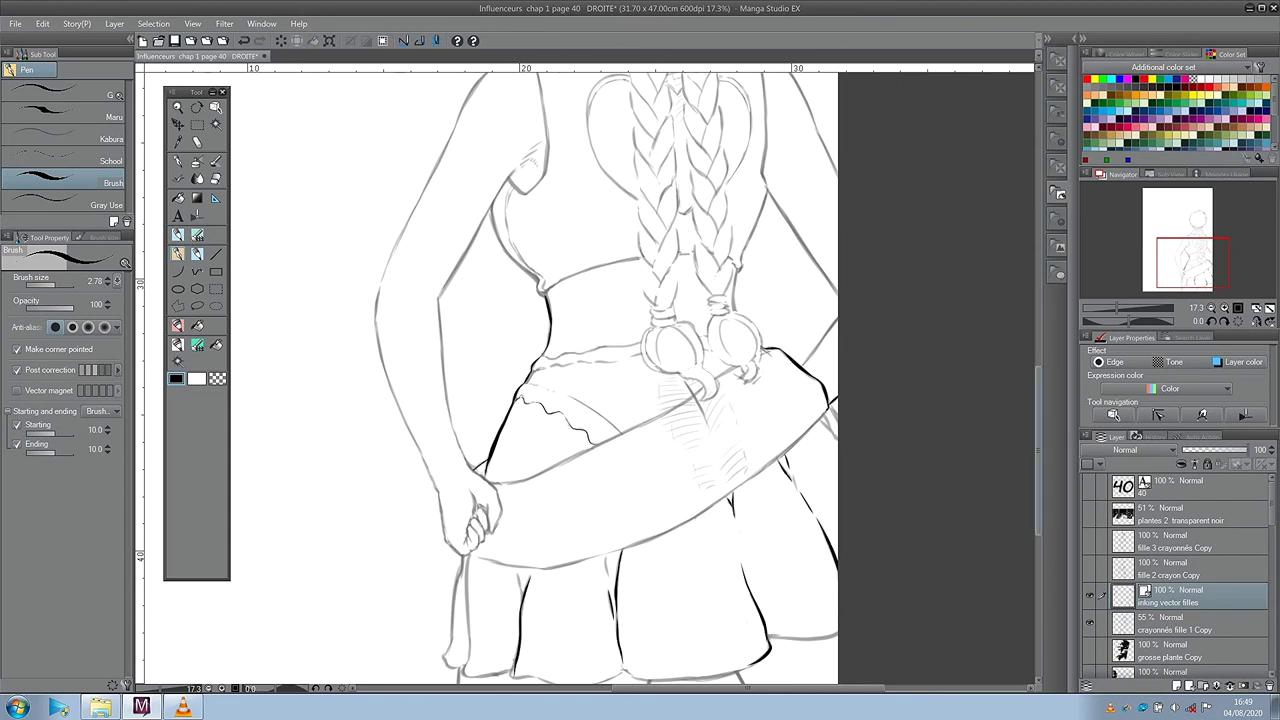
pyautogui.scroll(-3, 588, 378)
pyautogui.press('e')
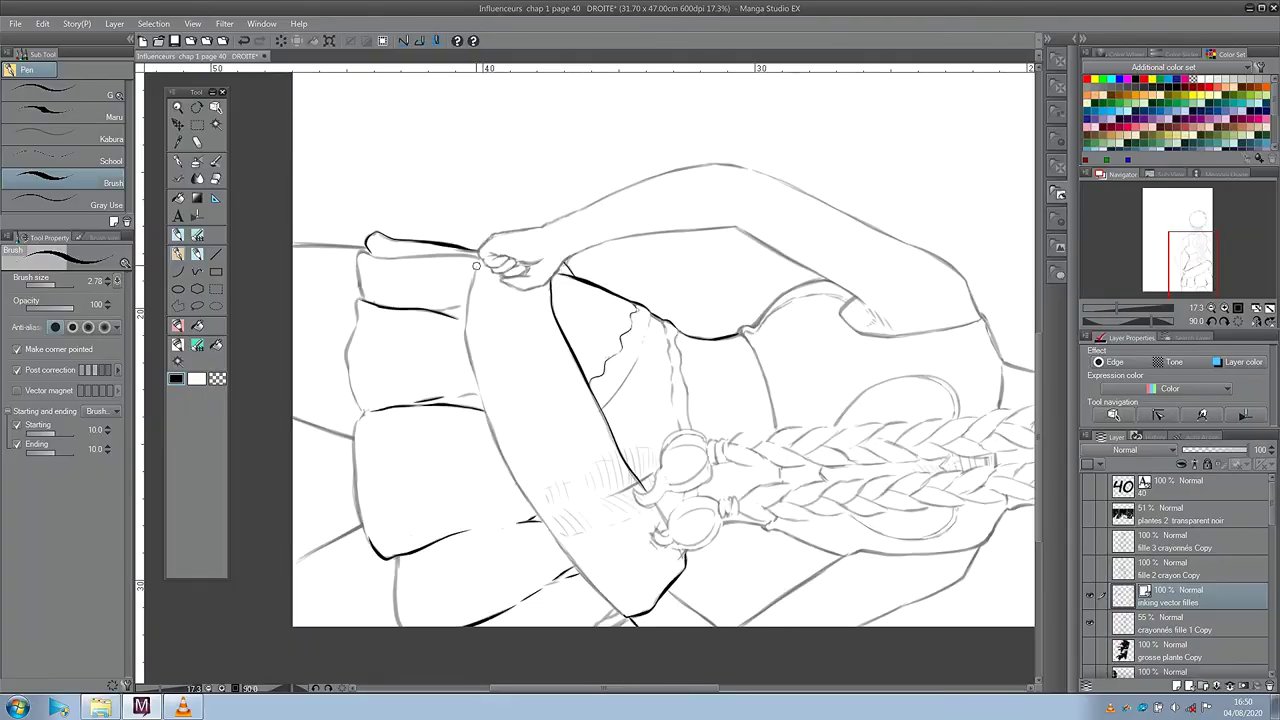
pyautogui.moveTo(474, 271)
pyautogui.mouseDown()
pyautogui.moveTo(466, 334)
pyautogui.moveTo(486, 420)
pyautogui.moveTo(532, 510)
pyautogui.moveTo(612, 610)
pyautogui.mouseUp()
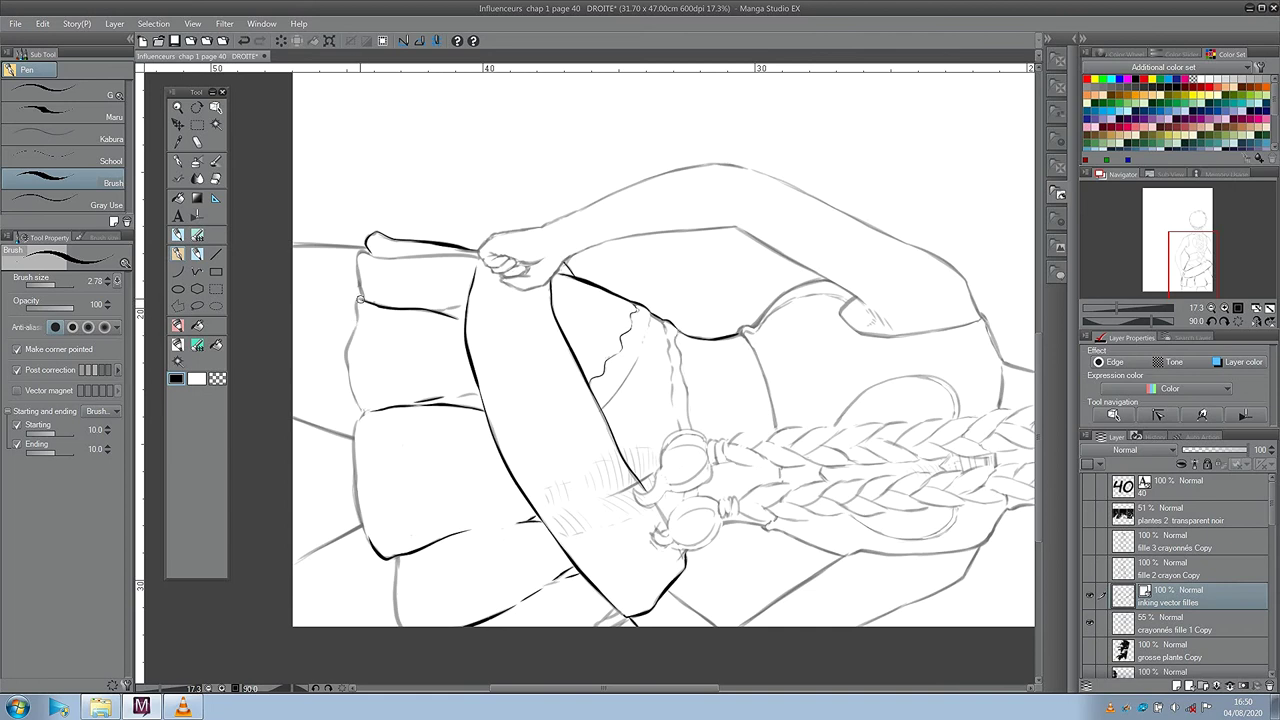
pyautogui.moveTo(355, 322)
pyautogui.mouseDown()
pyautogui.moveTo(345, 352)
pyautogui.moveTo(347, 386)
pyautogui.moveTo(368, 410)
pyautogui.moveTo(352, 460)
pyautogui.moveTo(364, 529)
pyautogui.mouseUp()
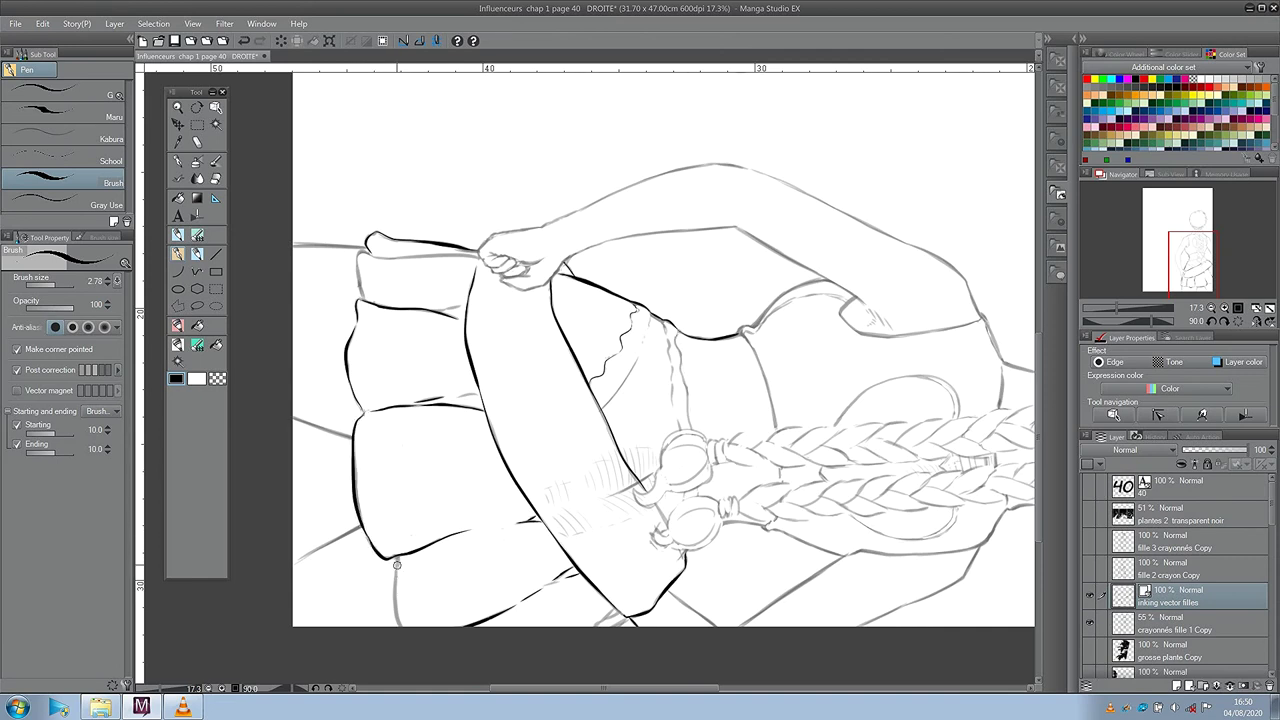
pyautogui.moveTo(396, 561); pyautogui.dragTo(396, 628)
# Step: Ink the remaining skirt hem lines and the armhole edge of the girl's top over the pencil sketch
pyautogui.press('-')
pyautogui.press('-')
pyautogui.press('-')
pyautogui.press('-')
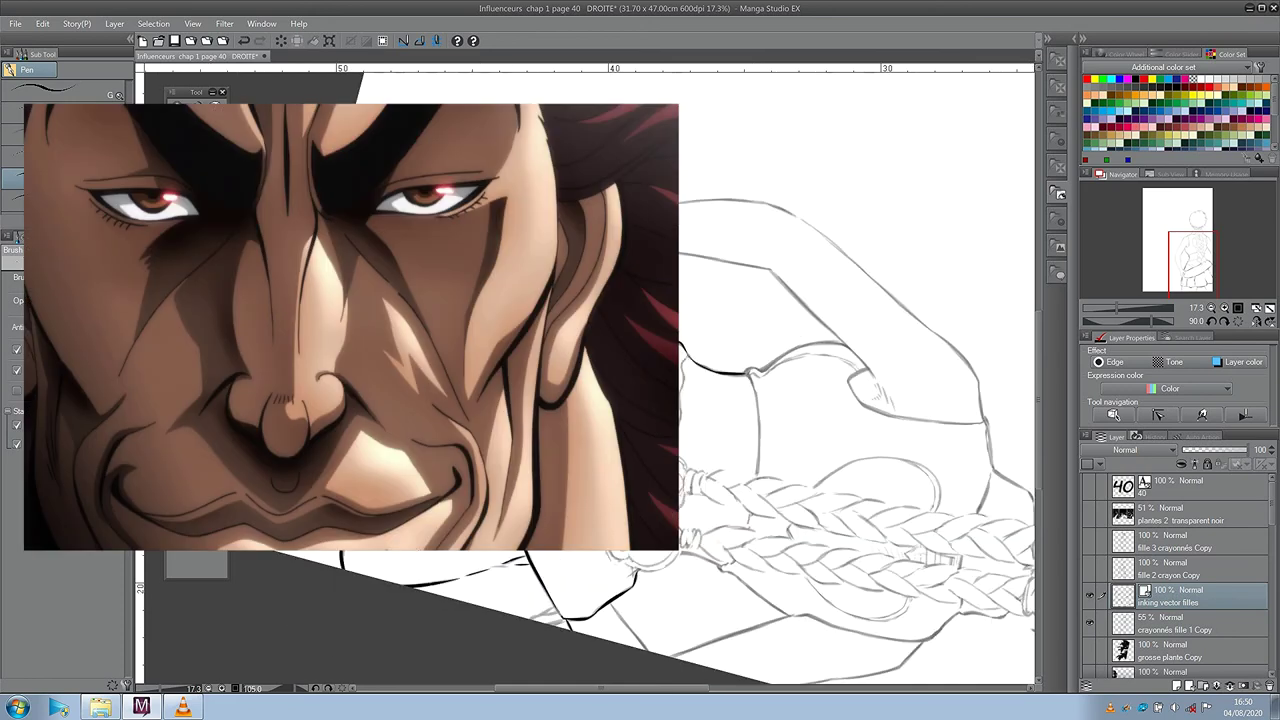
pyautogui.moveTo(585, 133)
pyautogui.mouseDown()
pyautogui.moveTo(585, 263)
pyautogui.moveTo(640, 364)
pyautogui.mouseUp()
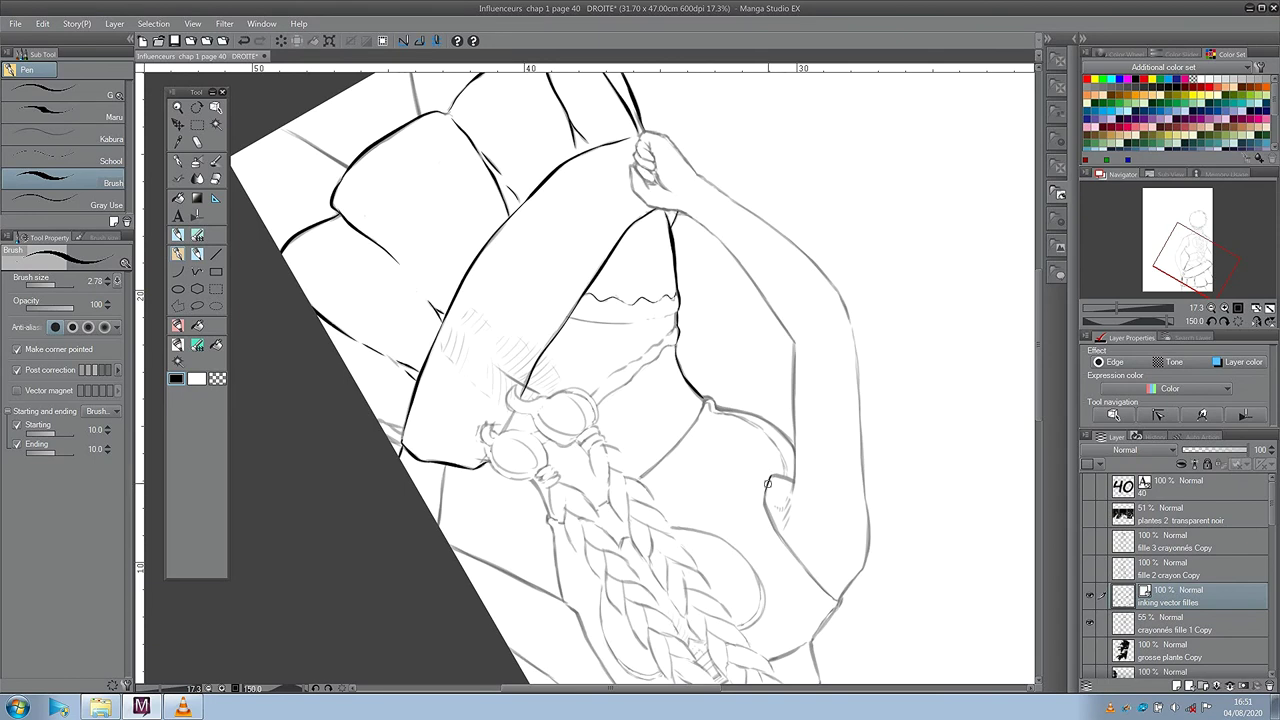
pyautogui.moveTo(763, 500); pyautogui.dragTo(818, 587)
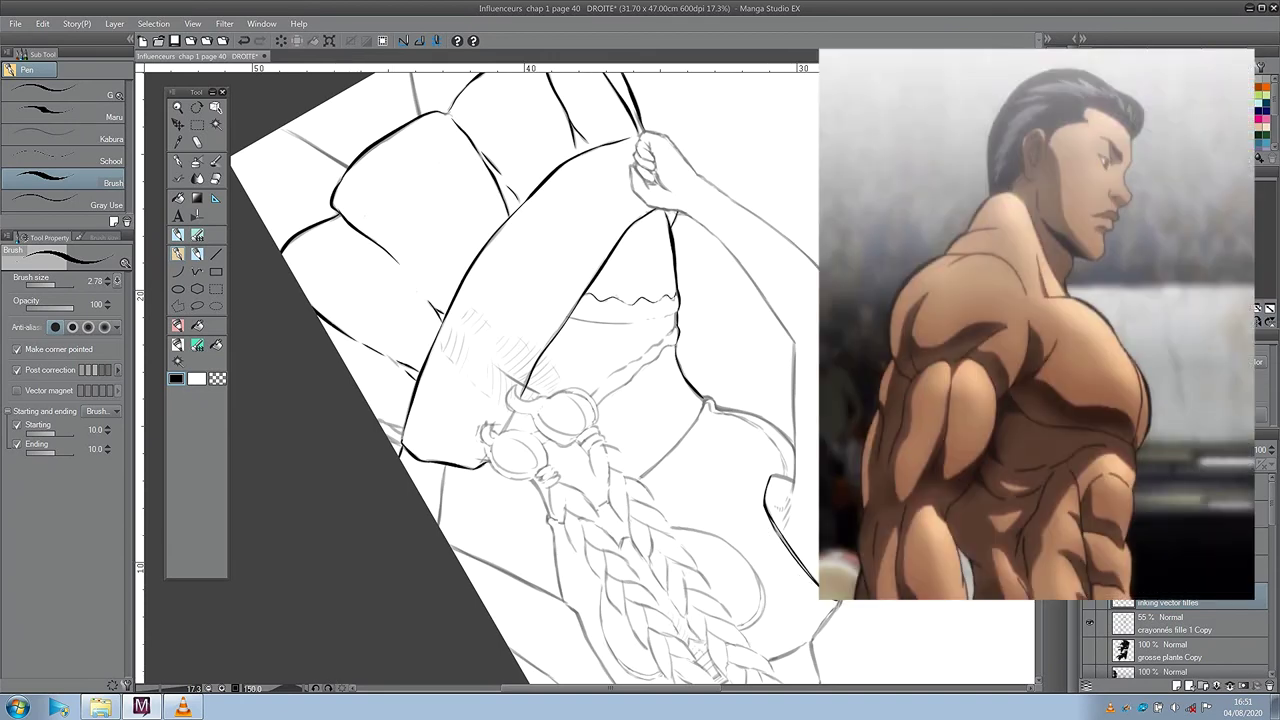
# Step: Ink the side contour of the girl's top between the armhole and the waist, redrawing the last stroke
pyautogui.press('-')
pyautogui.press('-')
pyautogui.press('-')
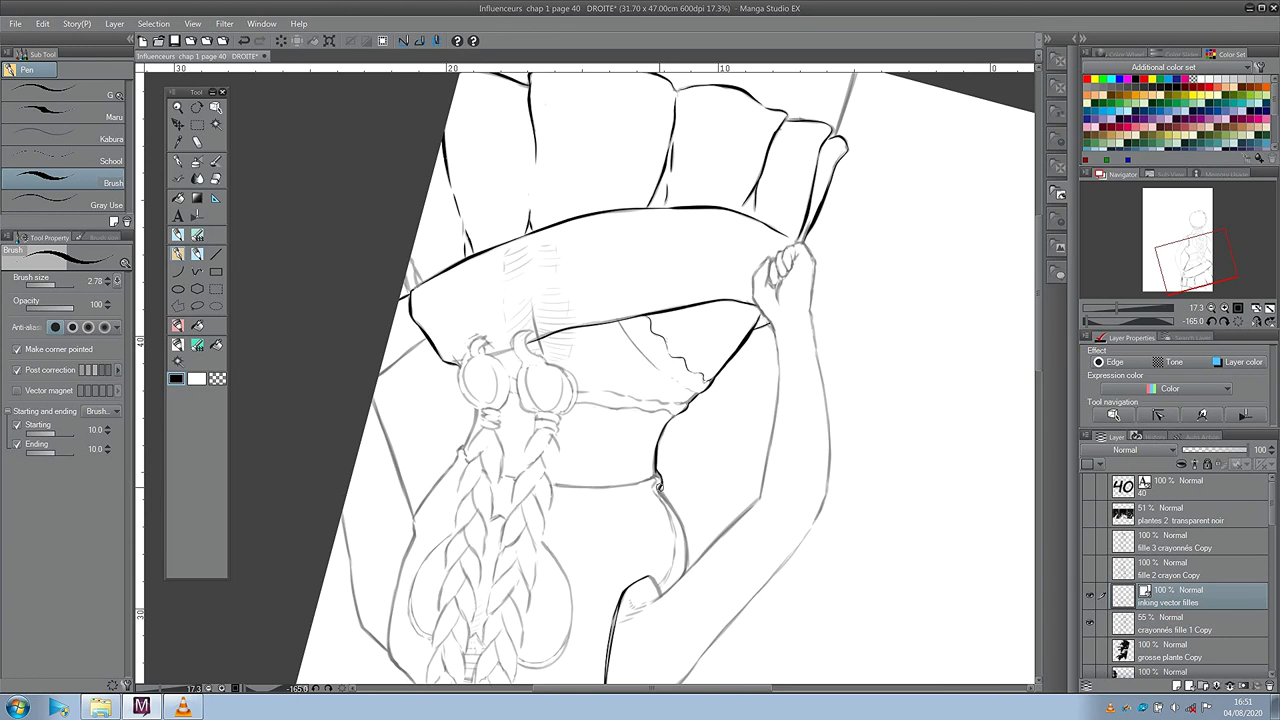
pyautogui.moveTo(659, 487); pyautogui.dragTo(684, 568)
pyautogui.moveTo(655, 580); pyautogui.dragTo(660, 592)
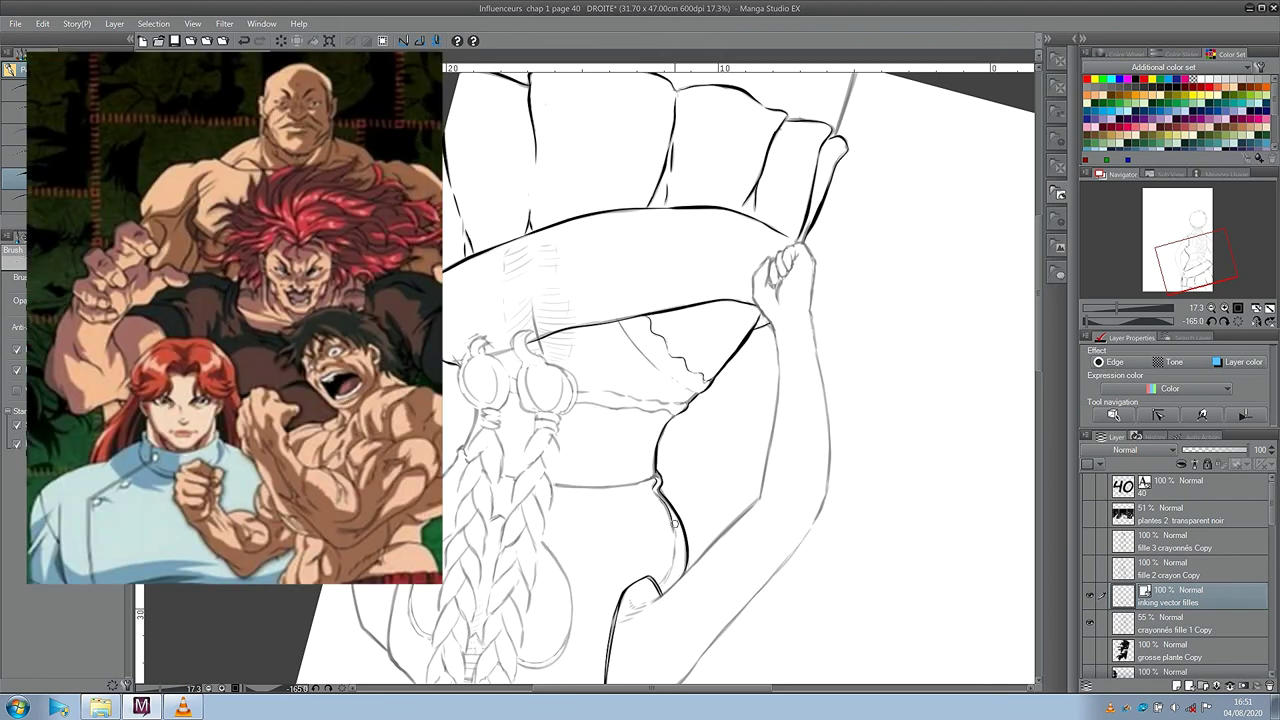
pyautogui.hotkey('ctrl', 'z')
pyautogui.moveTo(658, 494); pyautogui.dragTo(676, 534)
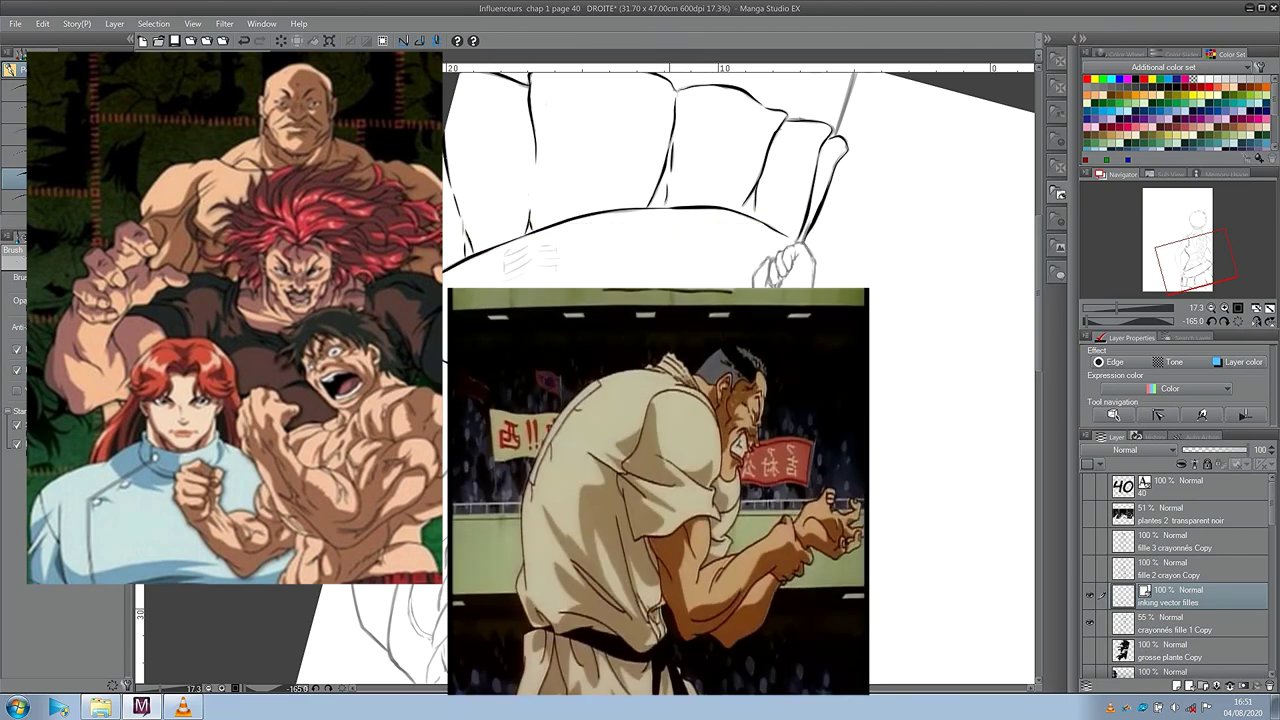
# Step: Ink the lower hem of the top across the back, from the braid to the waist's side contour
pyautogui.hotkey('ctrl', 'alt', 'Right')
pyautogui.hotkey('ctrl', 'alt', 'Right')
pyautogui.hotkey('ctrl', 'alt', 'Right')
pyautogui.hotkey('ctrl', 'alt', 'Right')
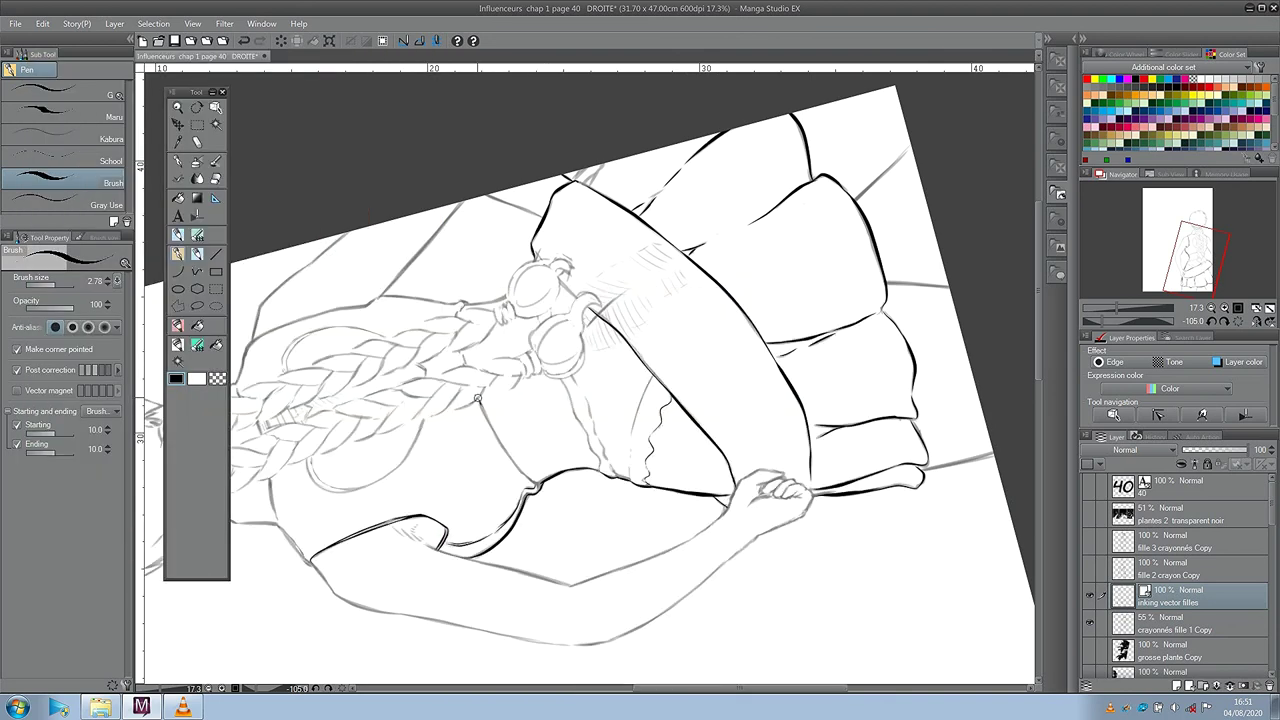
pyautogui.moveTo(477, 398); pyautogui.dragTo(533, 483)
# Step: Ink the contour from the underarm along the arm on the side of the braids nearest the page edge
pyautogui.press('-')
pyautogui.press('-')
pyautogui.press('-')
pyautogui.press('-')
pyautogui.press('-')
pyautogui.press('-')
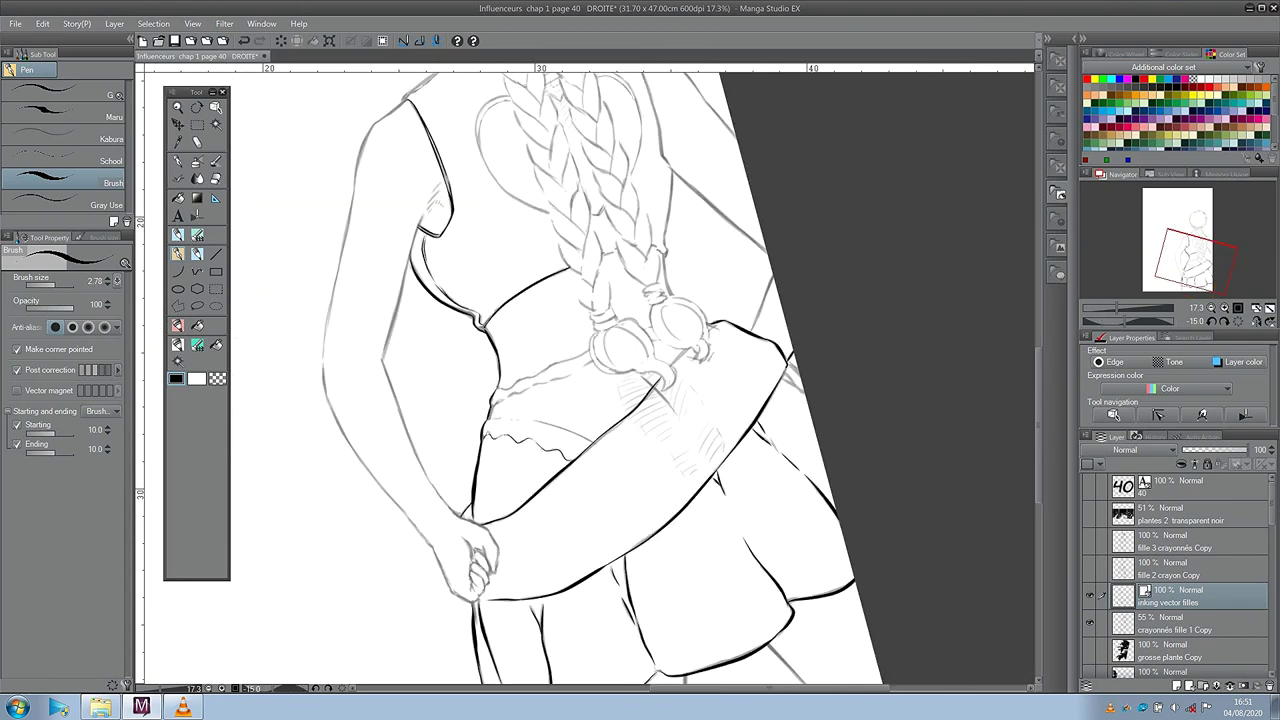
pyautogui.scroll(5, 662, 330)
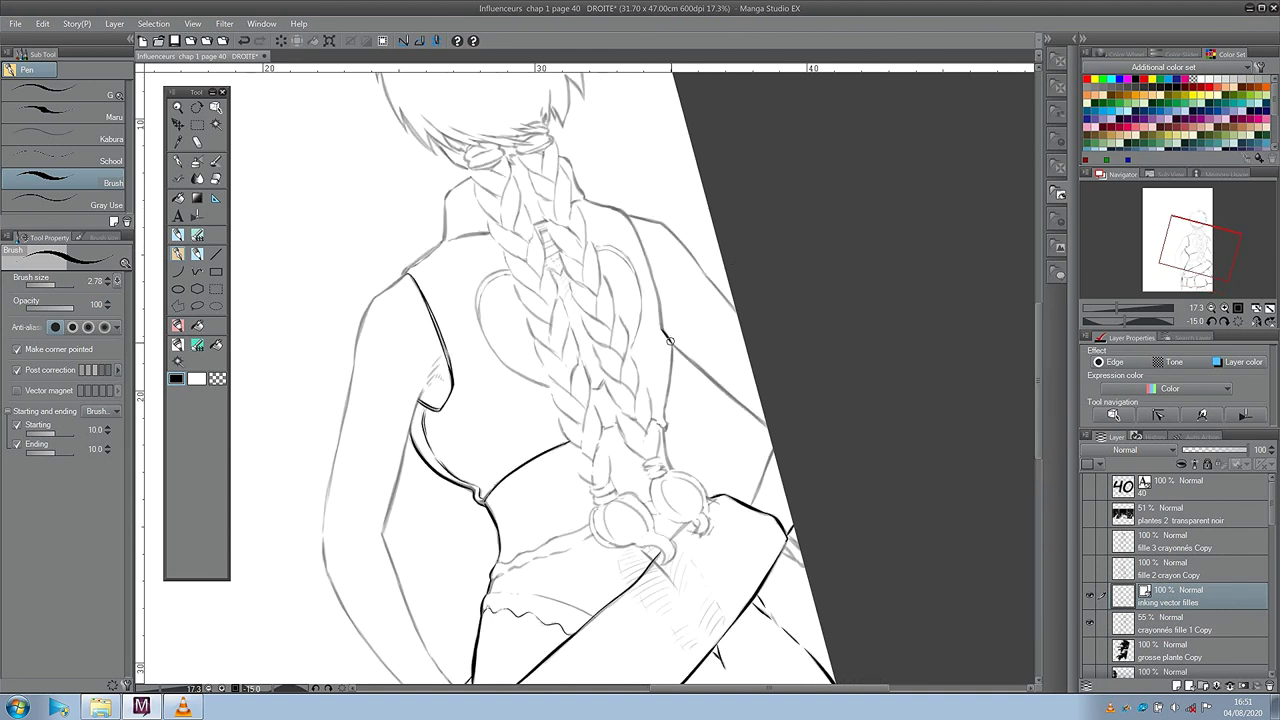
pyautogui.moveTo(673, 345)
pyautogui.mouseDown()
pyautogui.moveTo(781, 443)
pyautogui.moveTo(750, 508)
pyautogui.mouseUp()
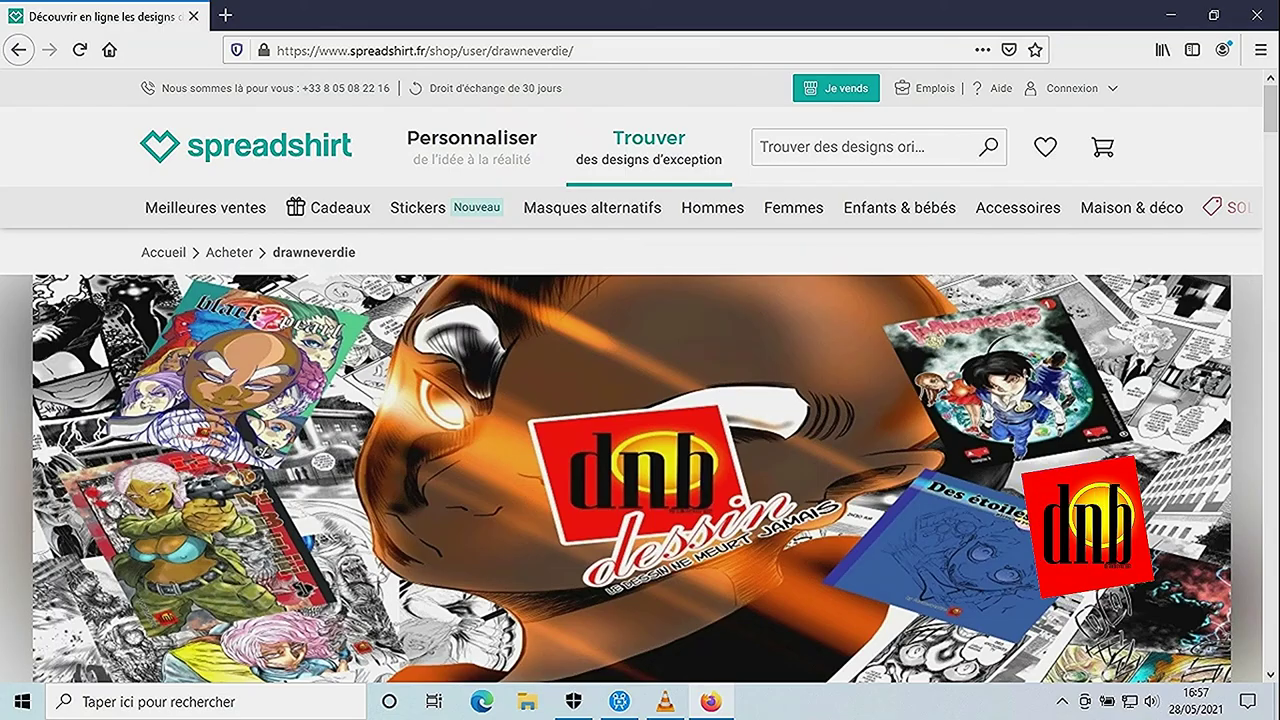
# Step: Switch to the browser and look through the products on drawneverdie's Spreadshirt shop page
pyautogui.scroll(-2, 640, 450)
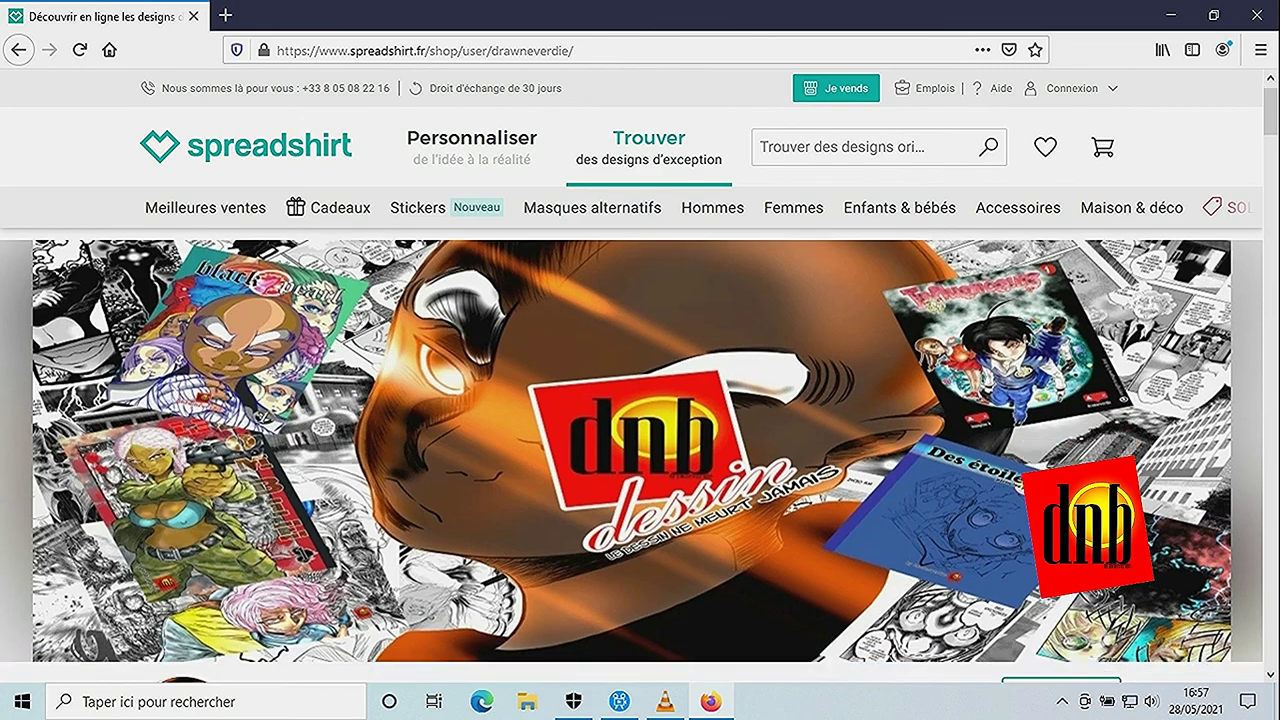
pyautogui.scroll(-4, 640, 450)
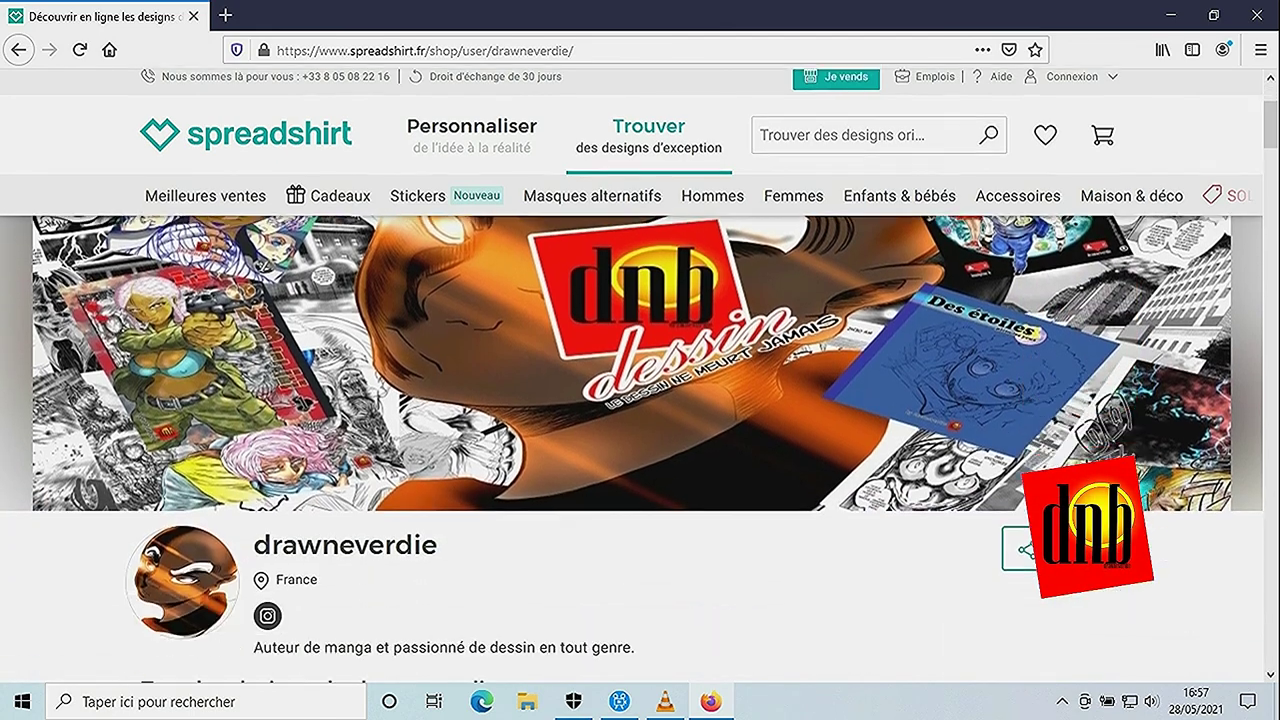
pyautogui.scroll(-6, 640, 400)
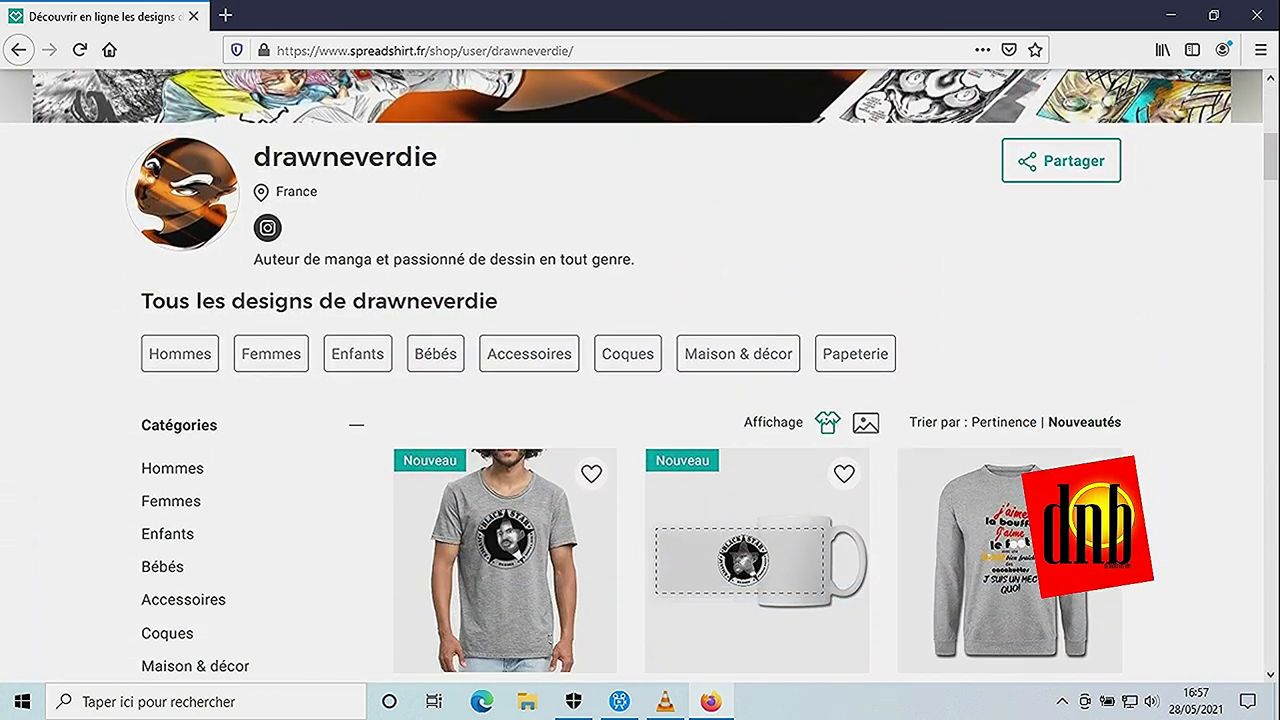
pyautogui.scroll(-8, 640, 400)
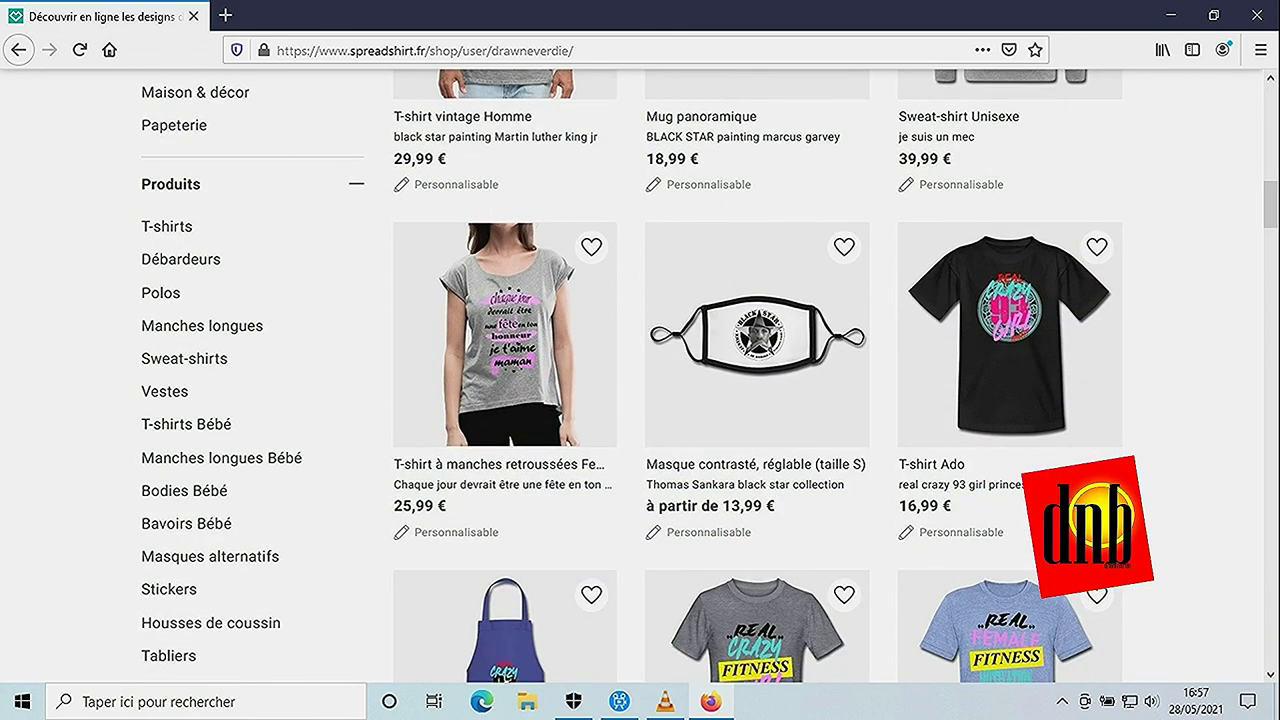
pyautogui.scroll(-9, 640, 400)
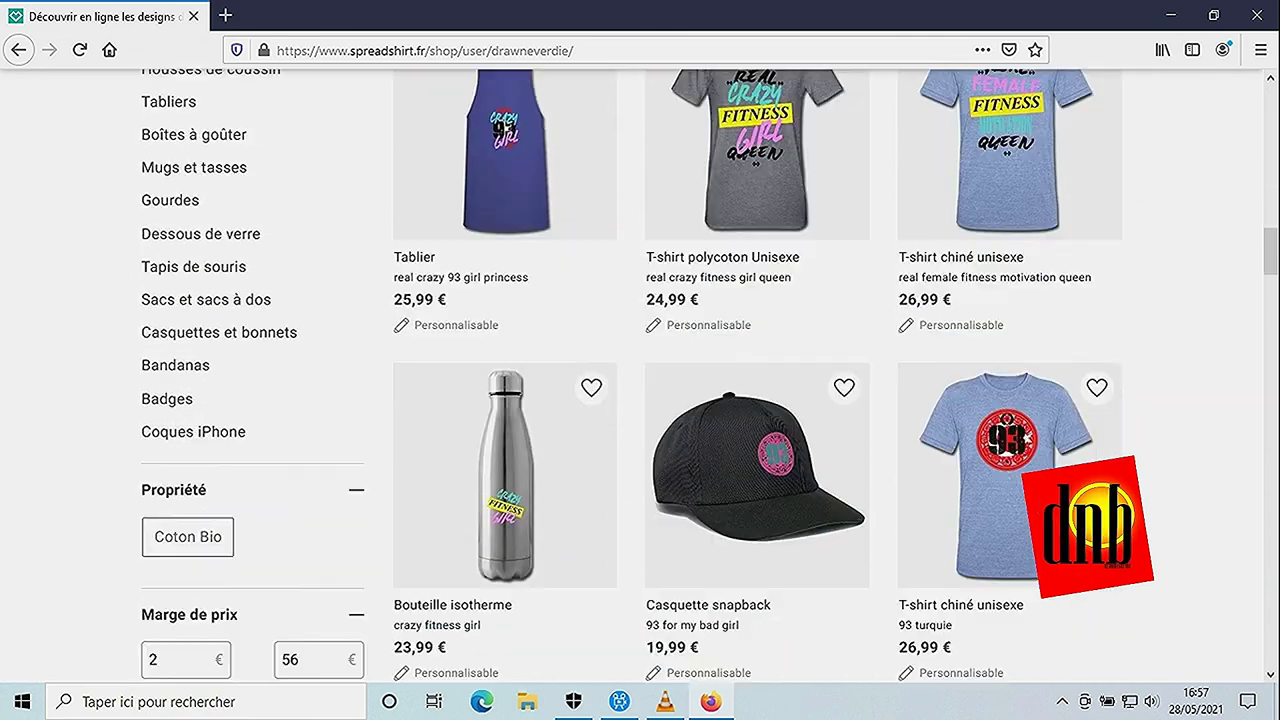
pyautogui.scroll(-8, 640, 400)
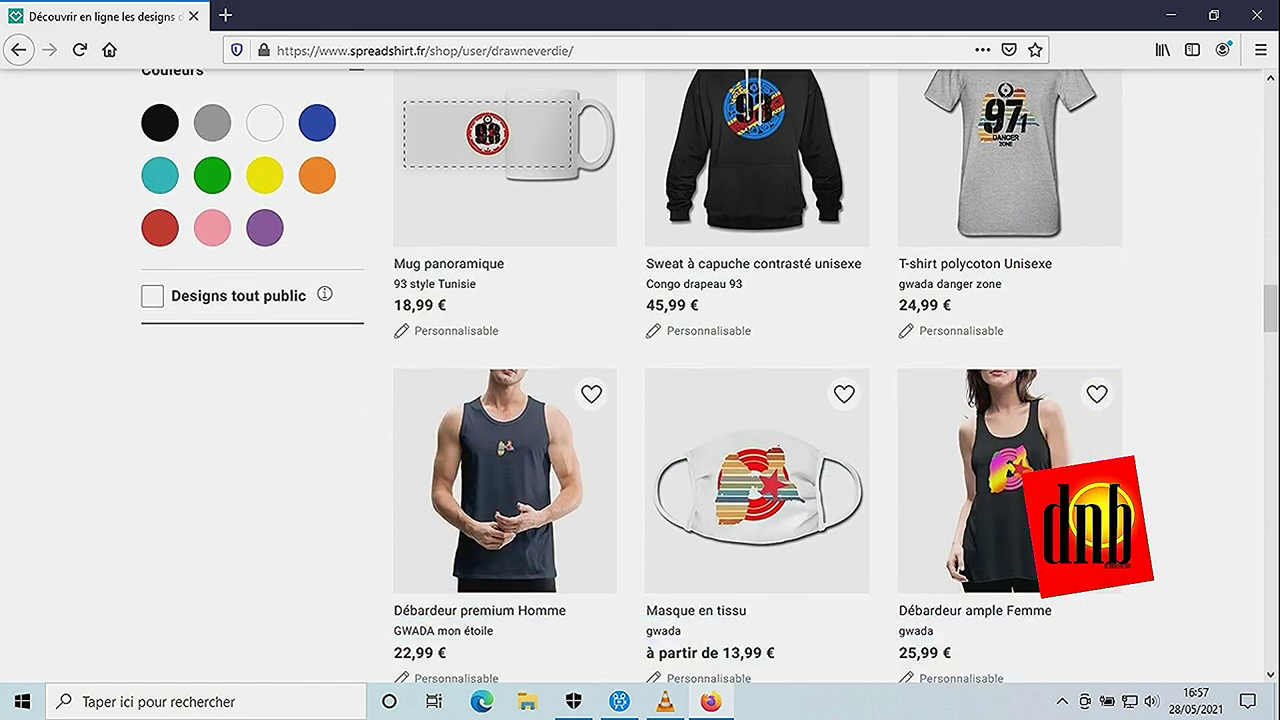
pyautogui.scroll(-1, 760, 380)
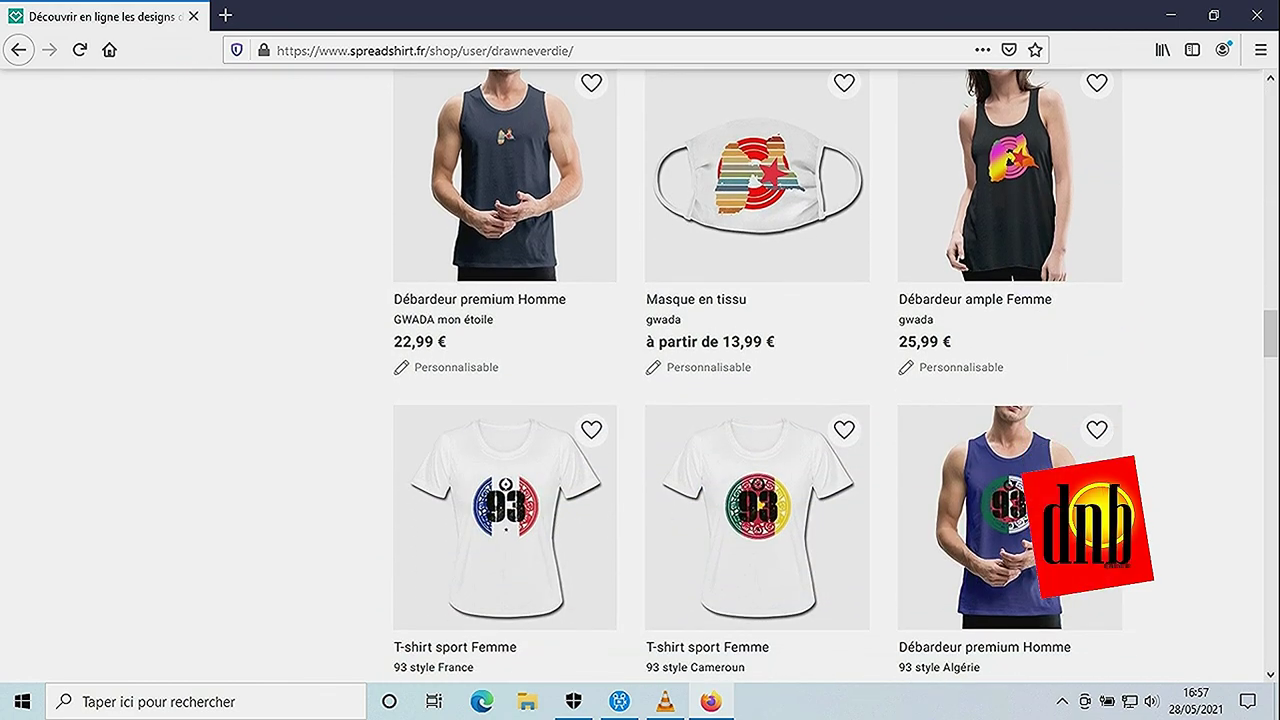
pyautogui.scroll(-13, 640, 400)
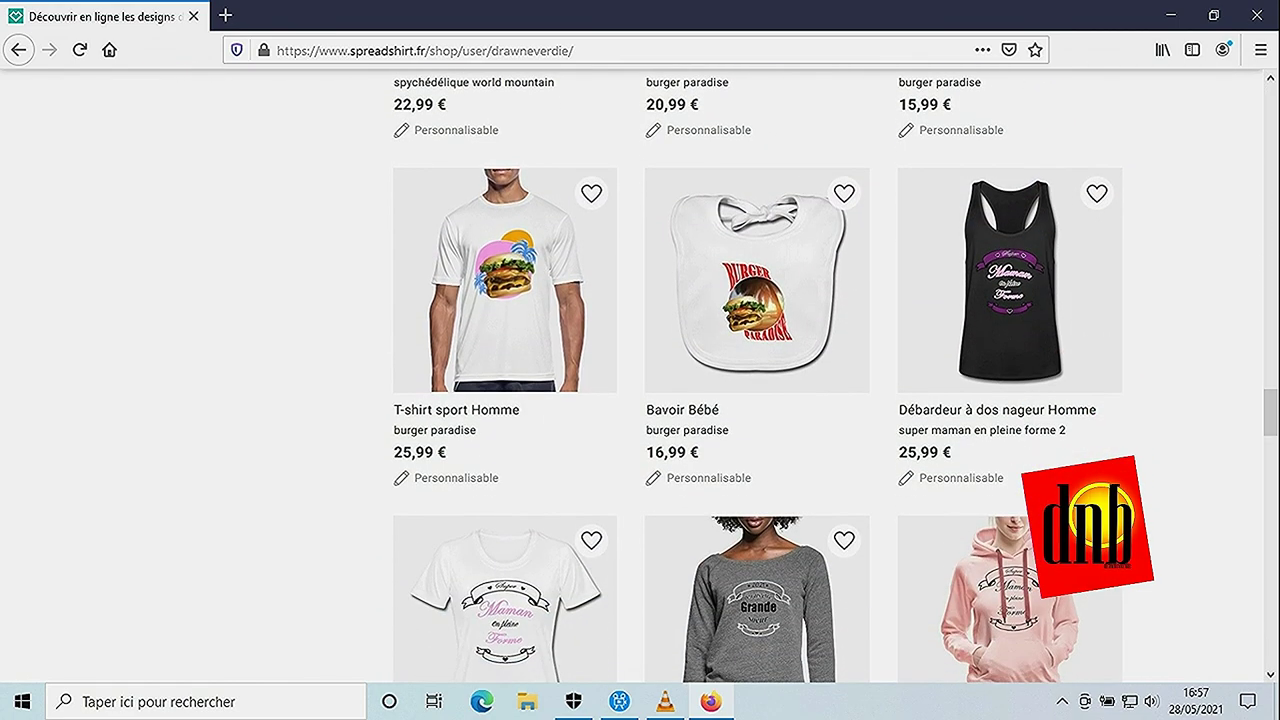
pyautogui.scroll(-8, 640, 400)
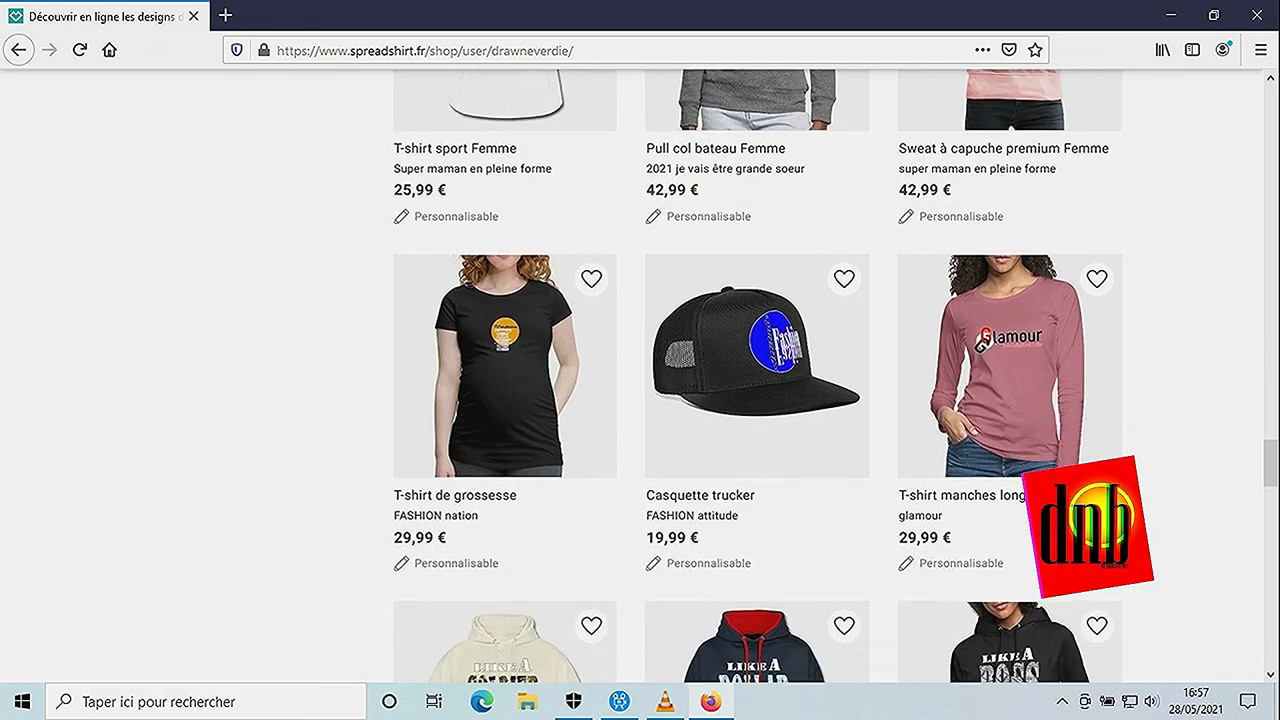
pyautogui.scroll(-3, 640, 400)
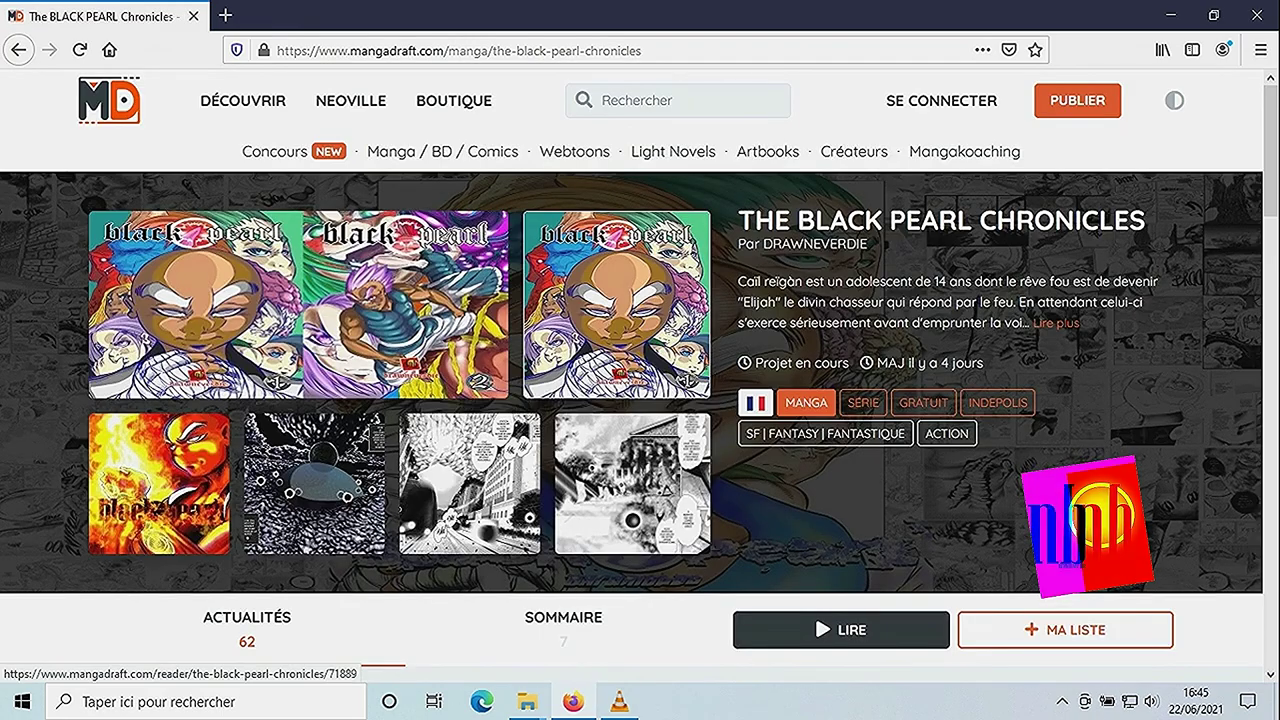
# Step: Open The Black Pearl Chronicles in the Mangadraft reader and page through the opening pages
pyautogui.click(159, 483)
pyautogui.scroll(-1, 640, 400)
pyautogui.press('Right')
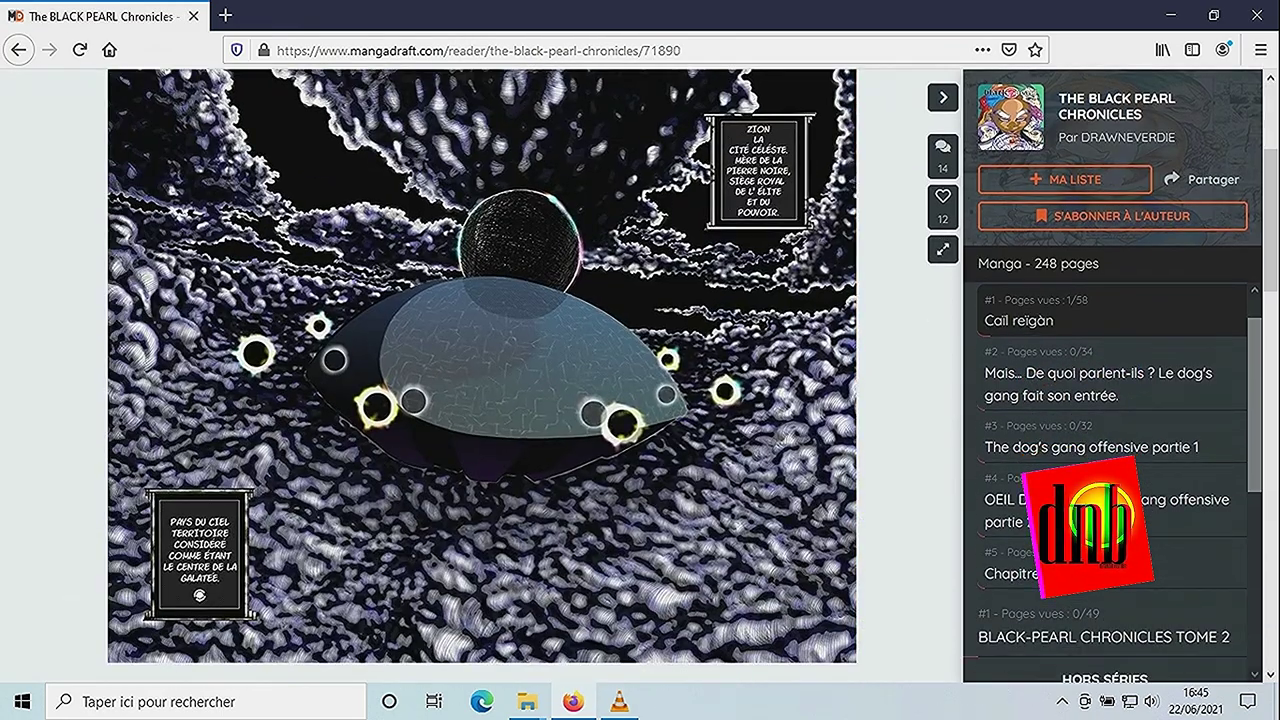
pyautogui.press('Right')
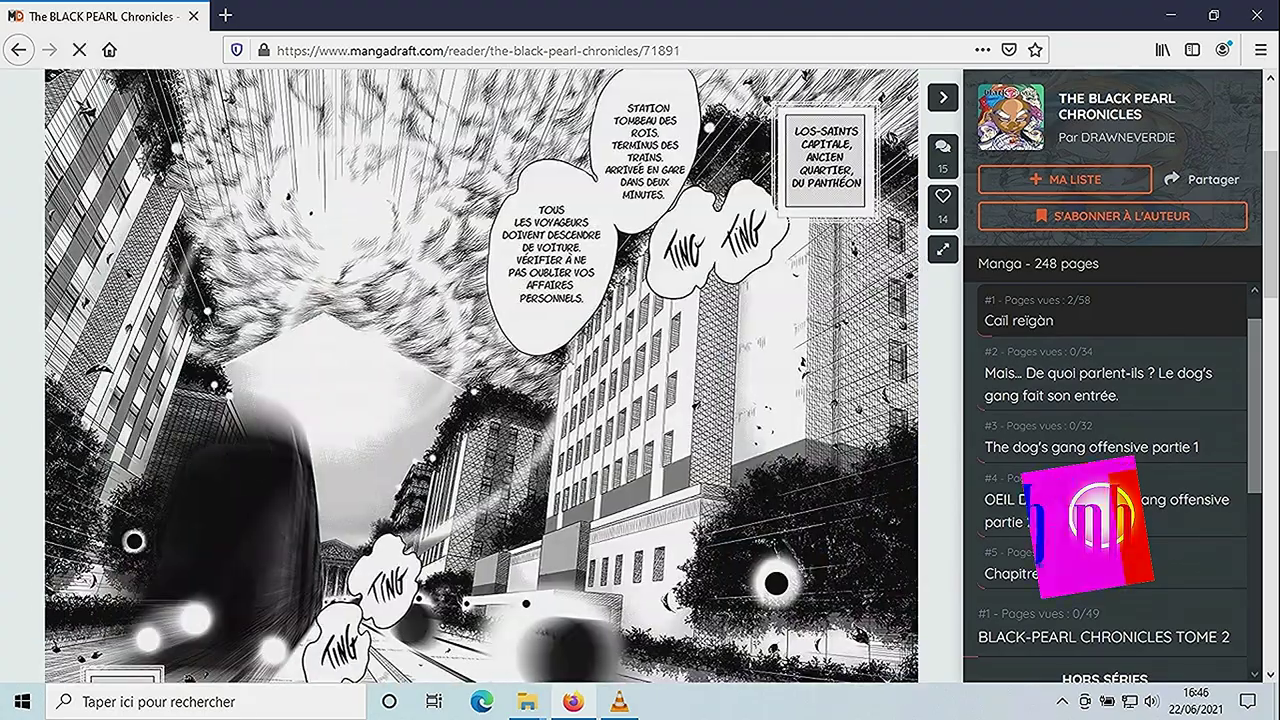
pyautogui.press('Right')
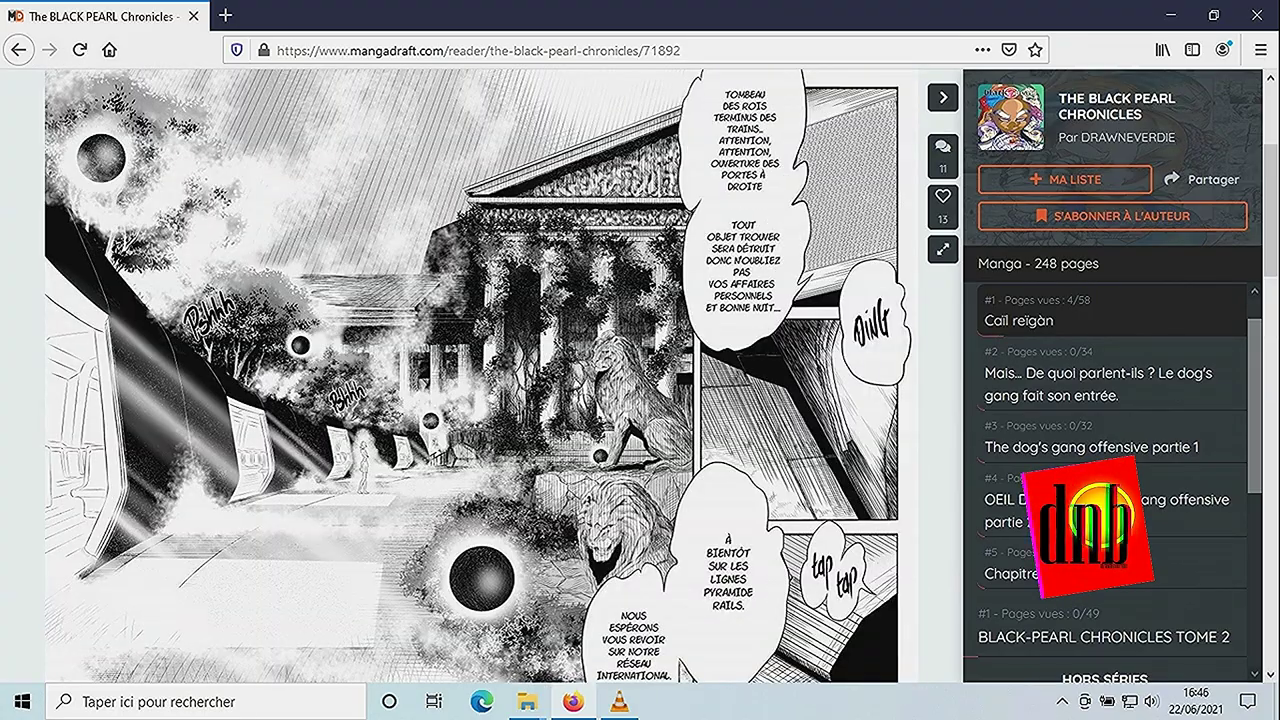
pyautogui.press('Right')
pyautogui.press('Right')
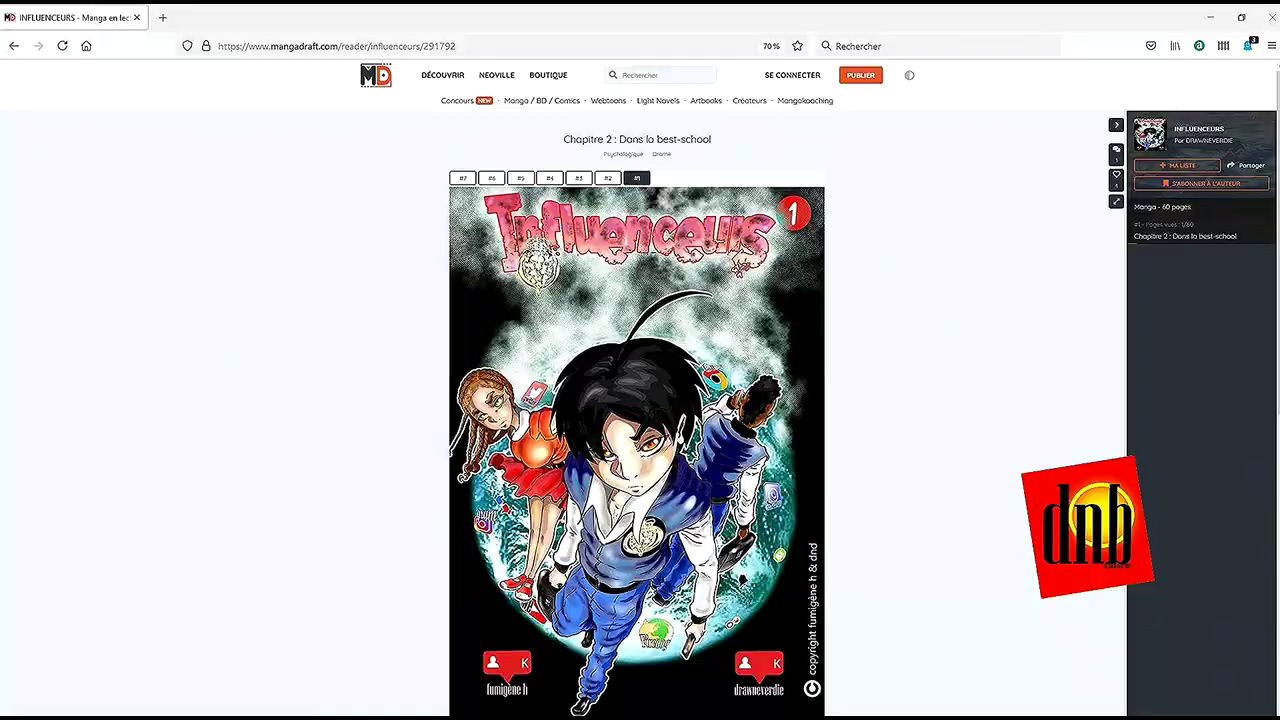